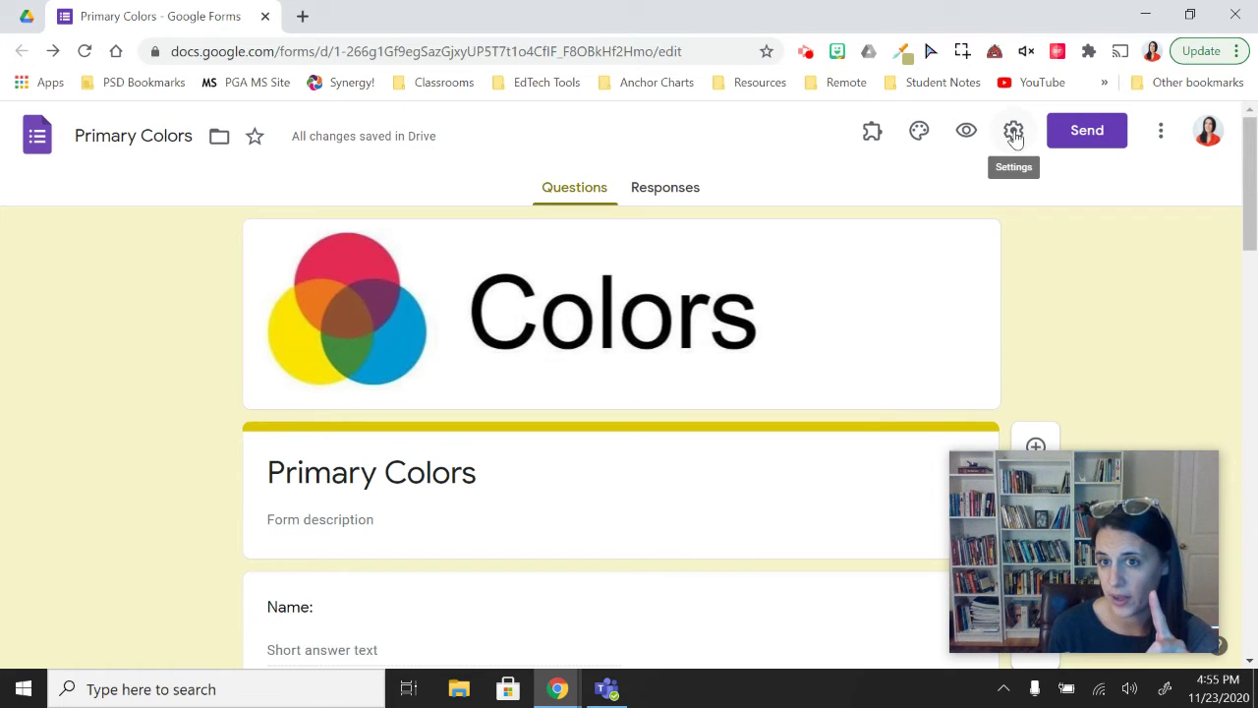
Step: Make the form a quiz in the settings and review its grade release and respondent visibility options
{"action": "left_click", "coordinate": [1014, 134]}
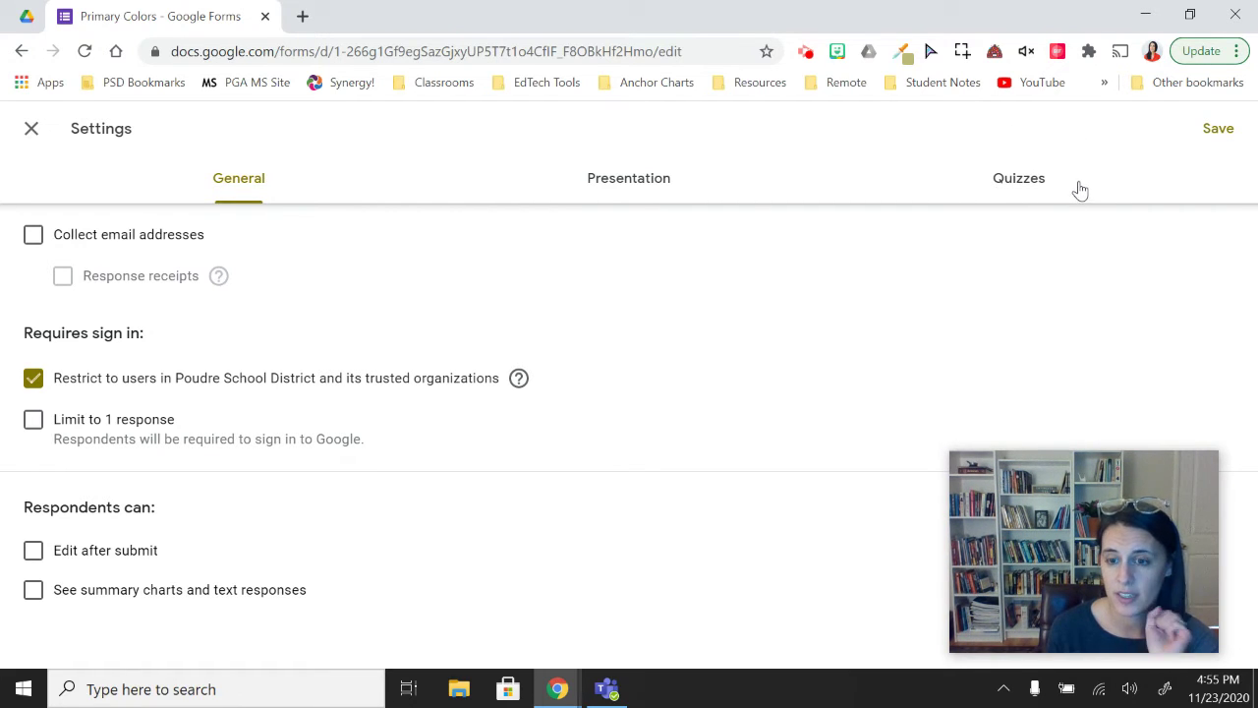
{"action": "left_click", "coordinate": [1044, 181]}
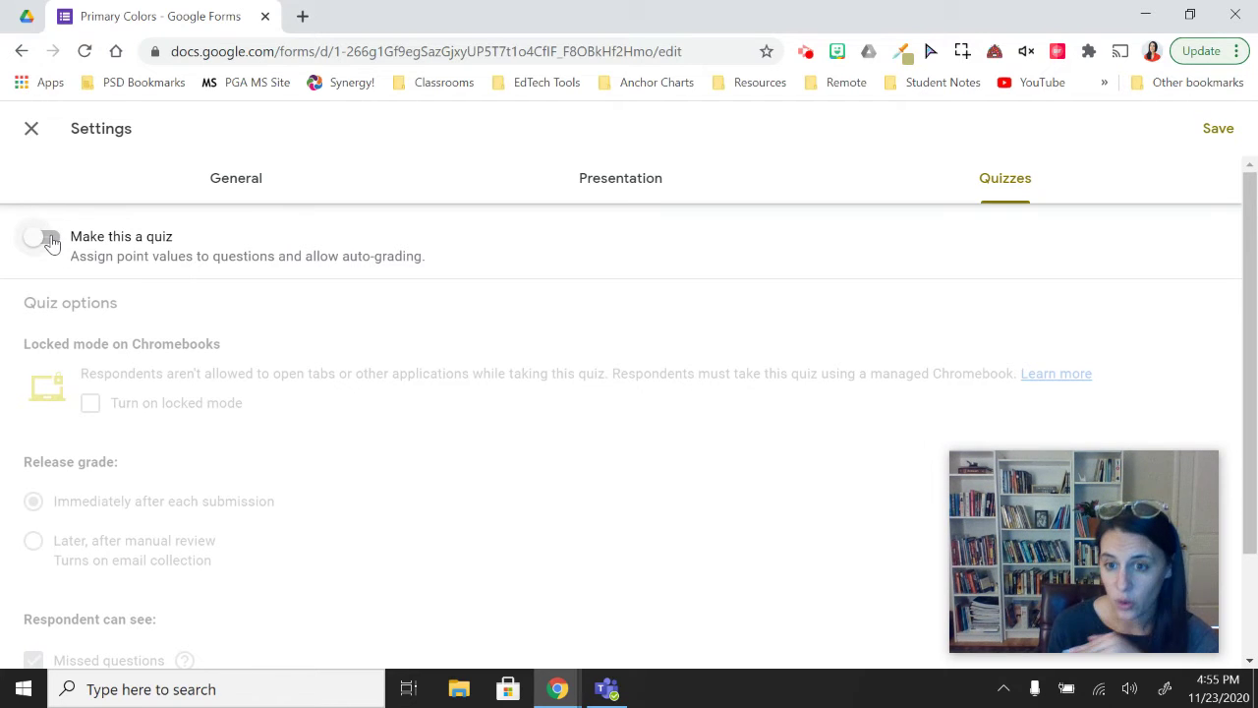
{"action": "left_click", "coordinate": [49, 241]}
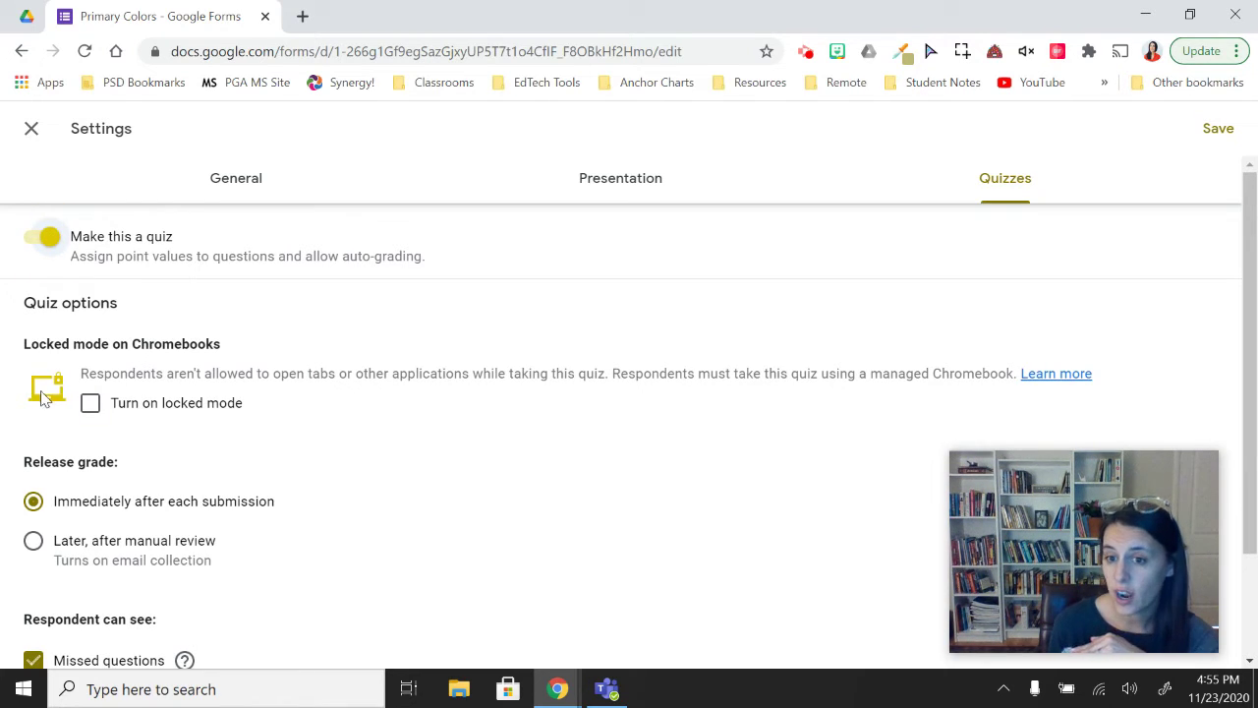
{"action": "scroll", "coordinate": [273, 395], "scroll_direction": "down", "scroll_amount": 2}
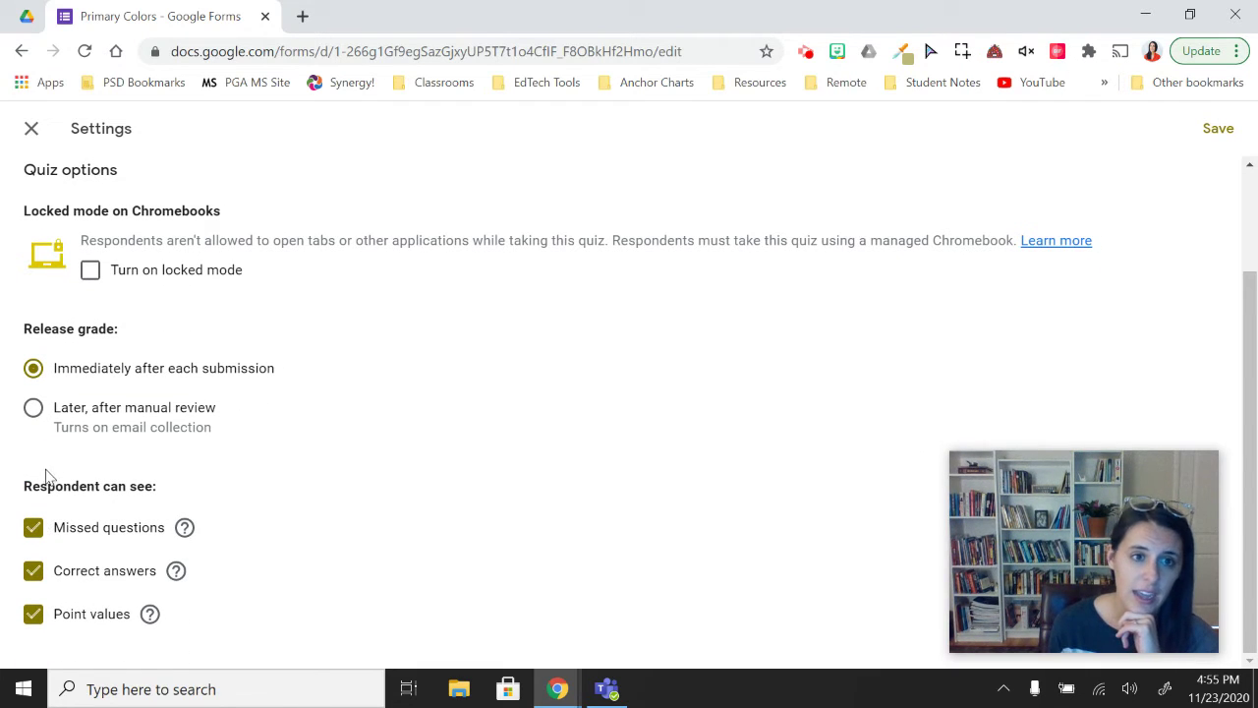
{"action": "scroll", "coordinate": [81, 406], "scroll_direction": "up", "scroll_amount": 2}
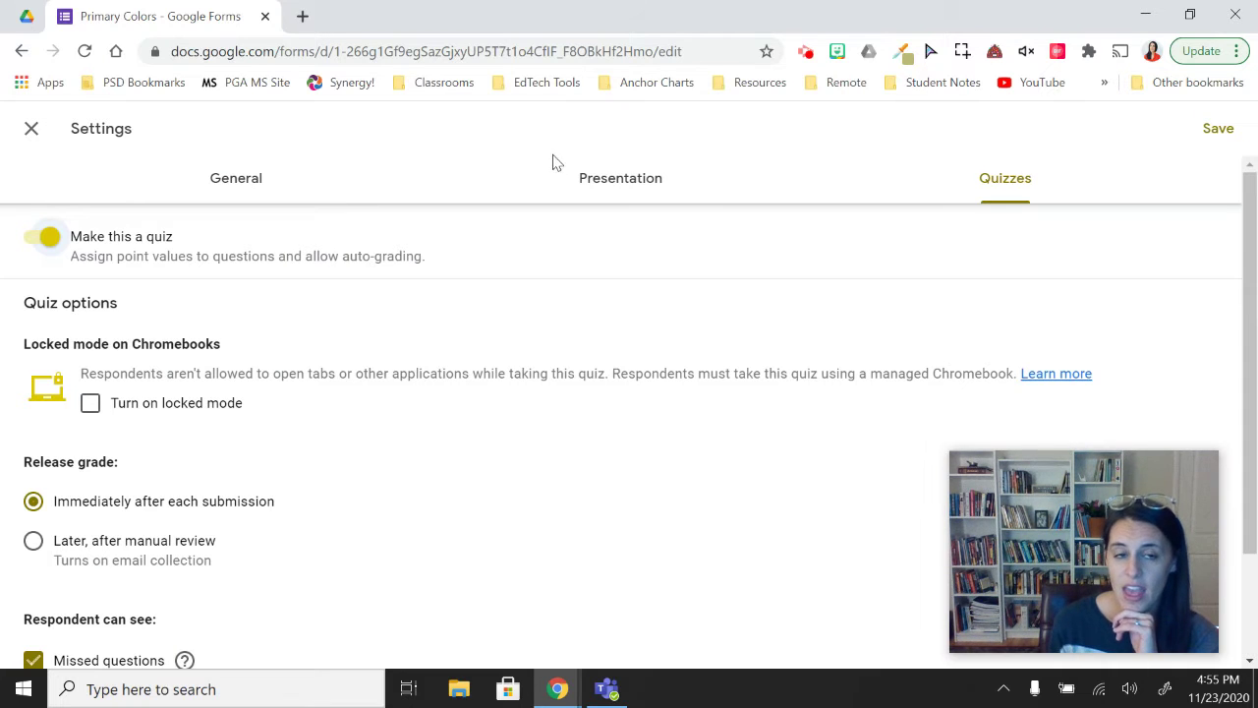
Step: Remove the general sign-in restriction to users in Poudre School District and its trusted organizations
{"action": "left_click", "coordinate": [263, 178]}
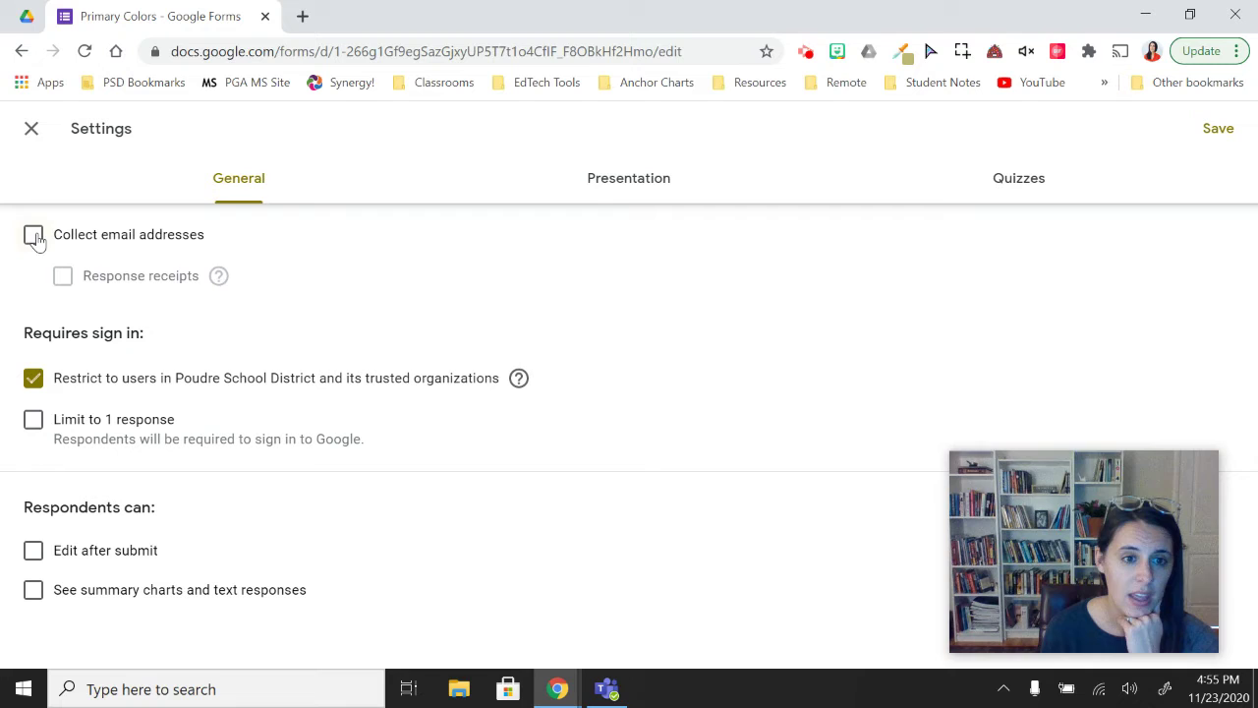
{"action": "left_click", "coordinate": [34, 380]}
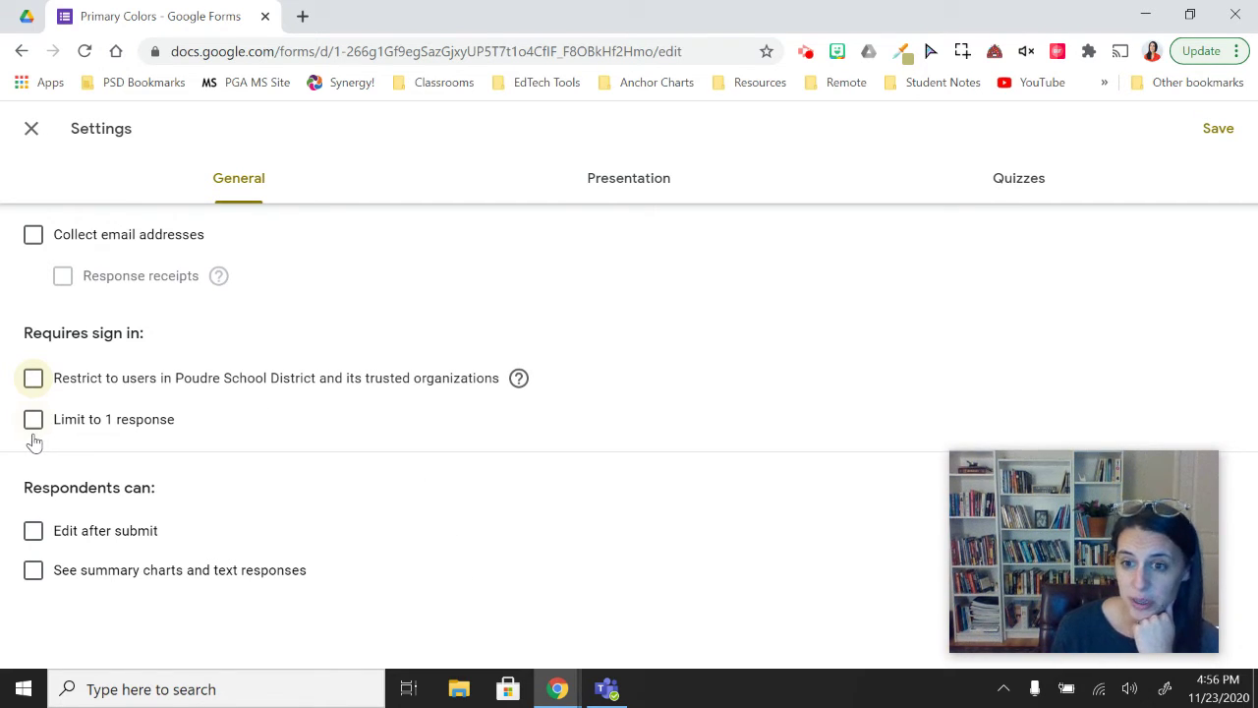
Step: Try out the limit to 1 response and editing after submission, and switch both off again
{"action": "left_click", "coordinate": [29, 430]}
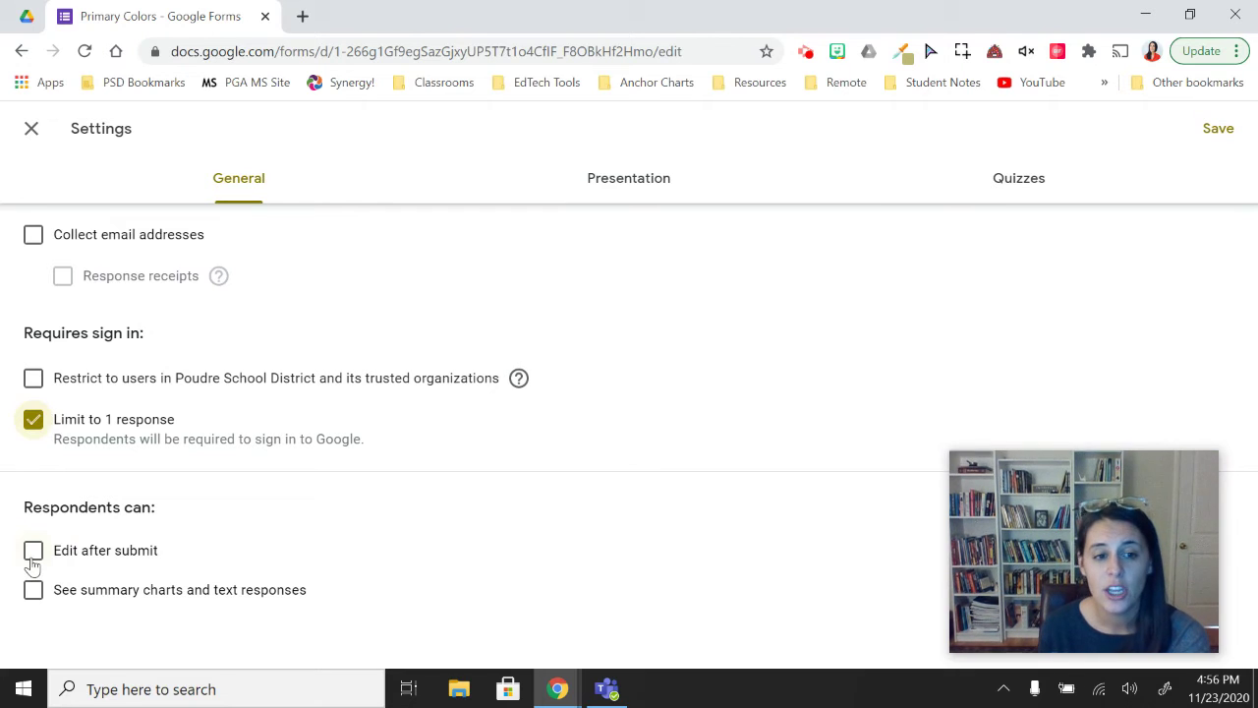
{"action": "left_click", "coordinate": [35, 558]}
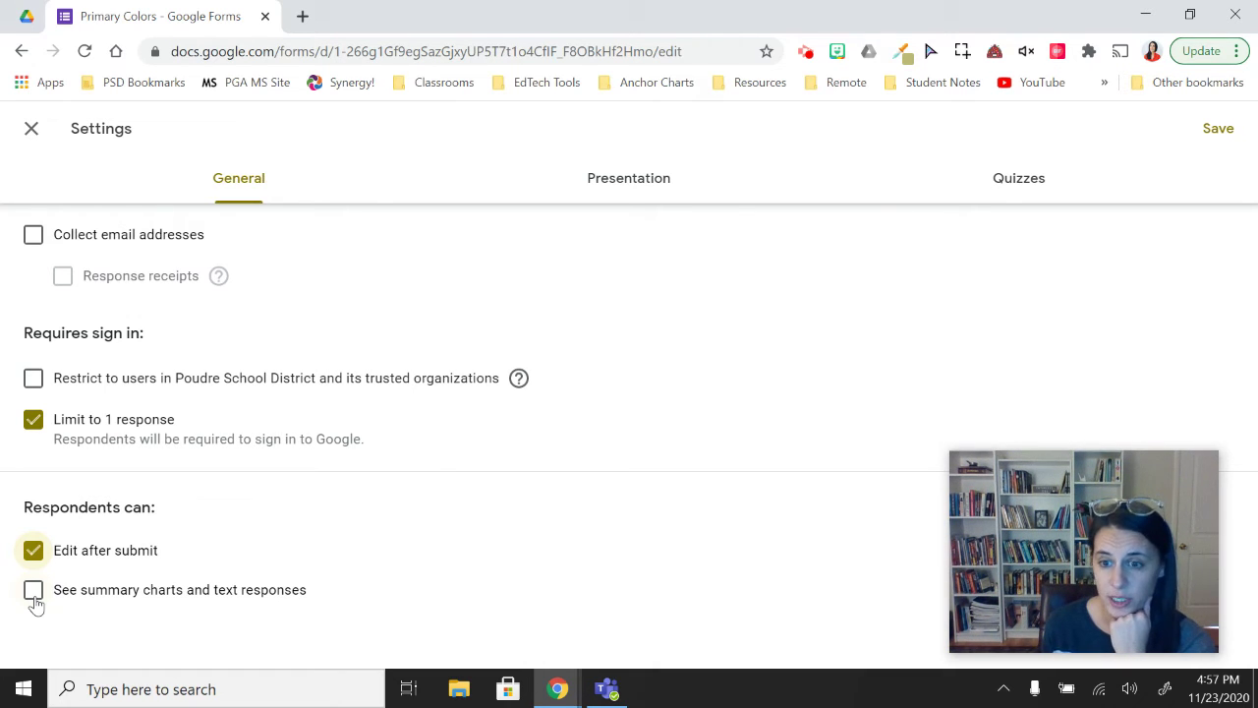
{"action": "left_click", "coordinate": [34, 550]}
{"action": "left_click", "coordinate": [33, 419]}
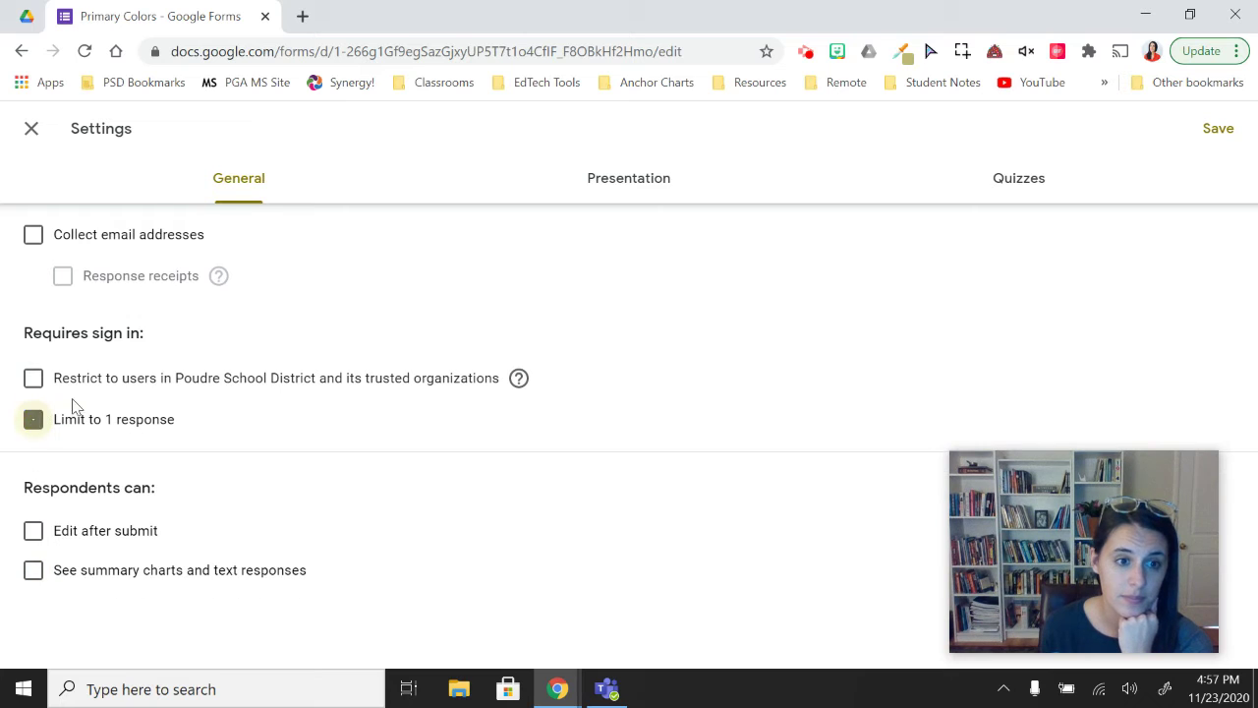
Step: Turn off the presentation setting that shows a link to submit another response
{"action": "left_click", "coordinate": [644, 178]}
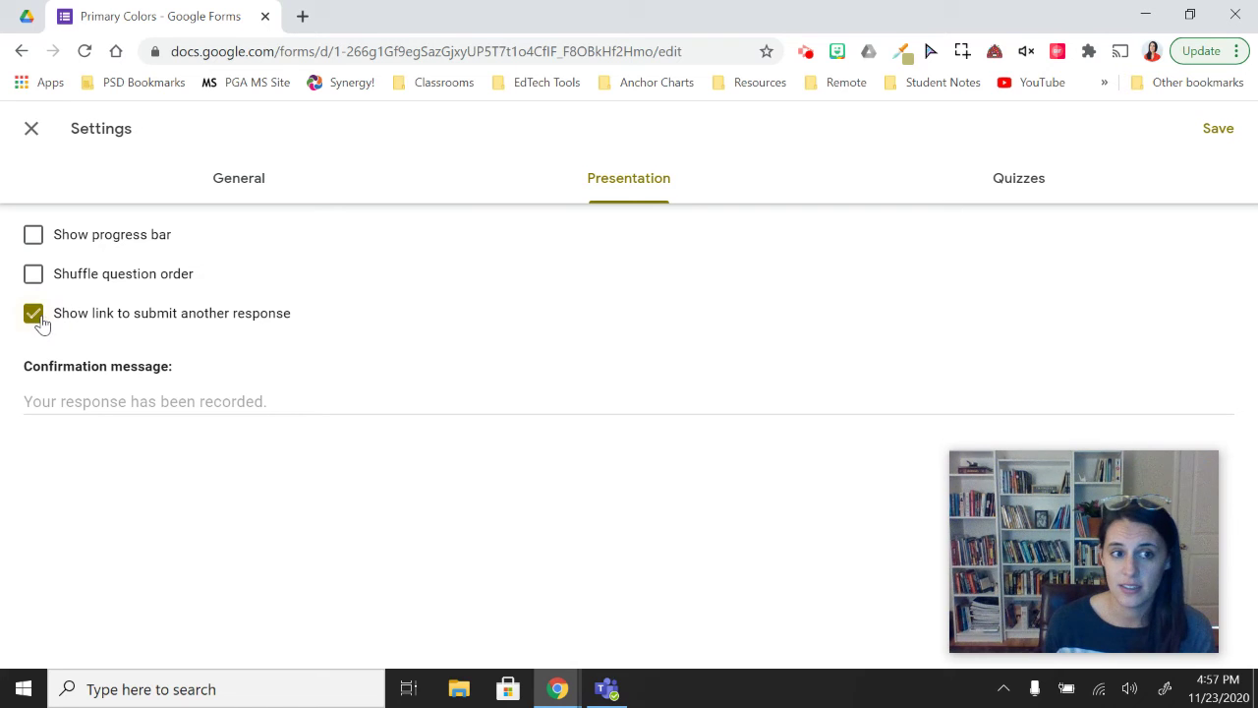
{"action": "left_click", "coordinate": [42, 330]}
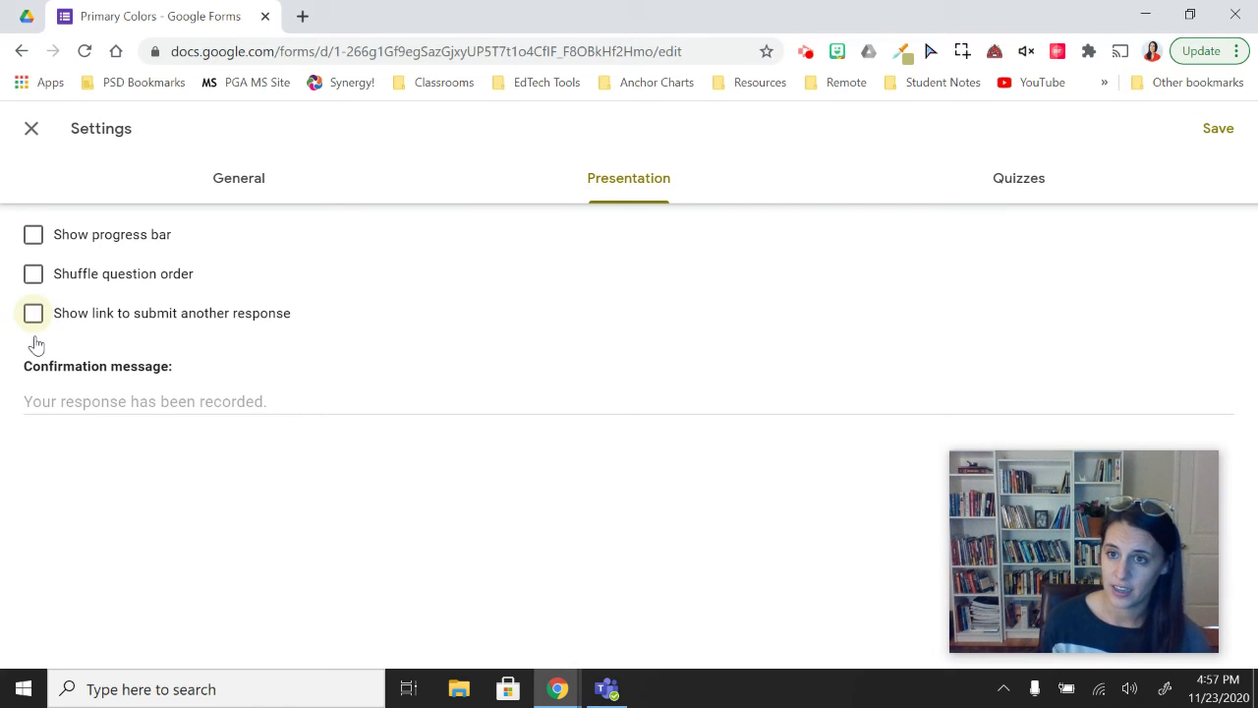
Step: Enter "GREAT JOB" as the form's confirmation message
{"action": "left_click", "coordinate": [69, 394]}
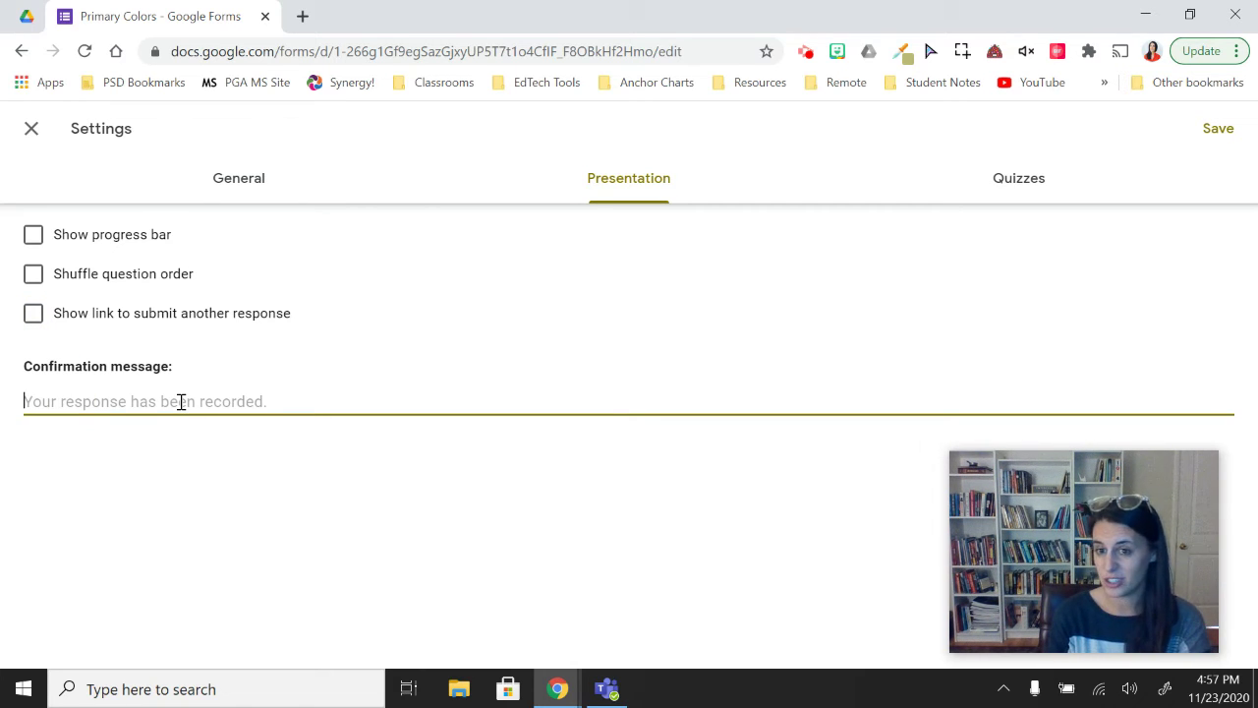
{"action": "type", "text": "G"}
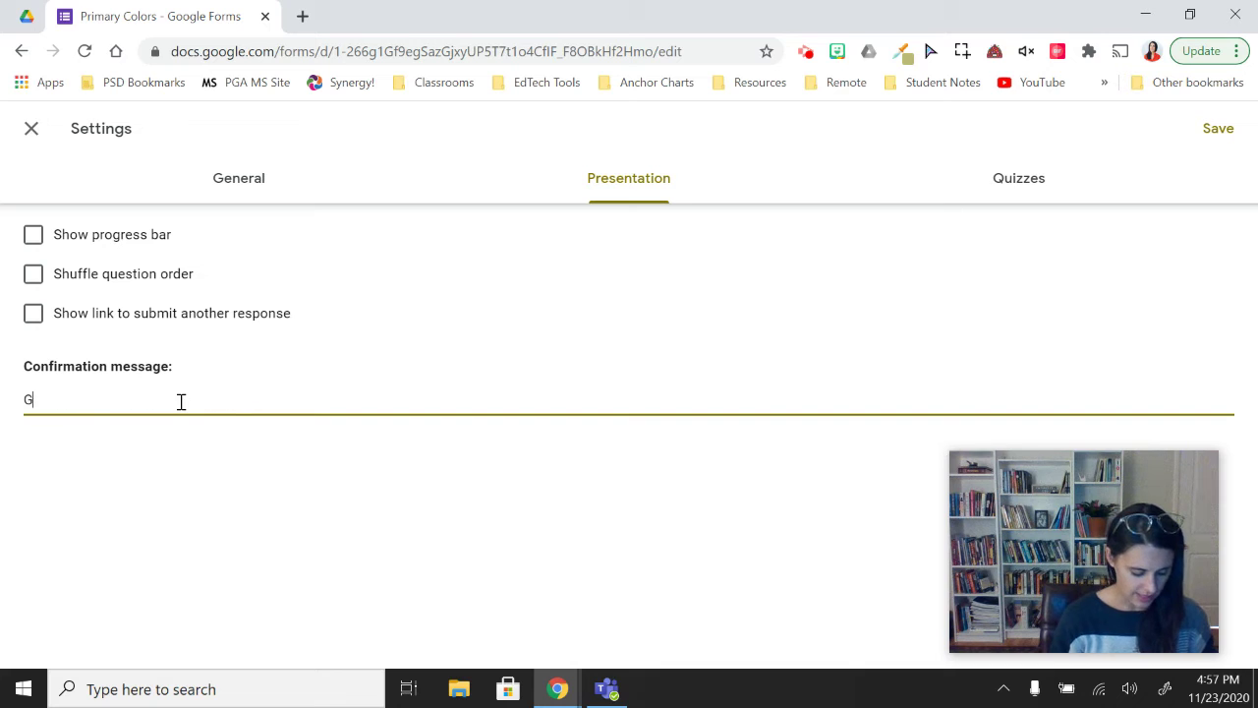
{"action": "type", "text": "REAT JOB"}
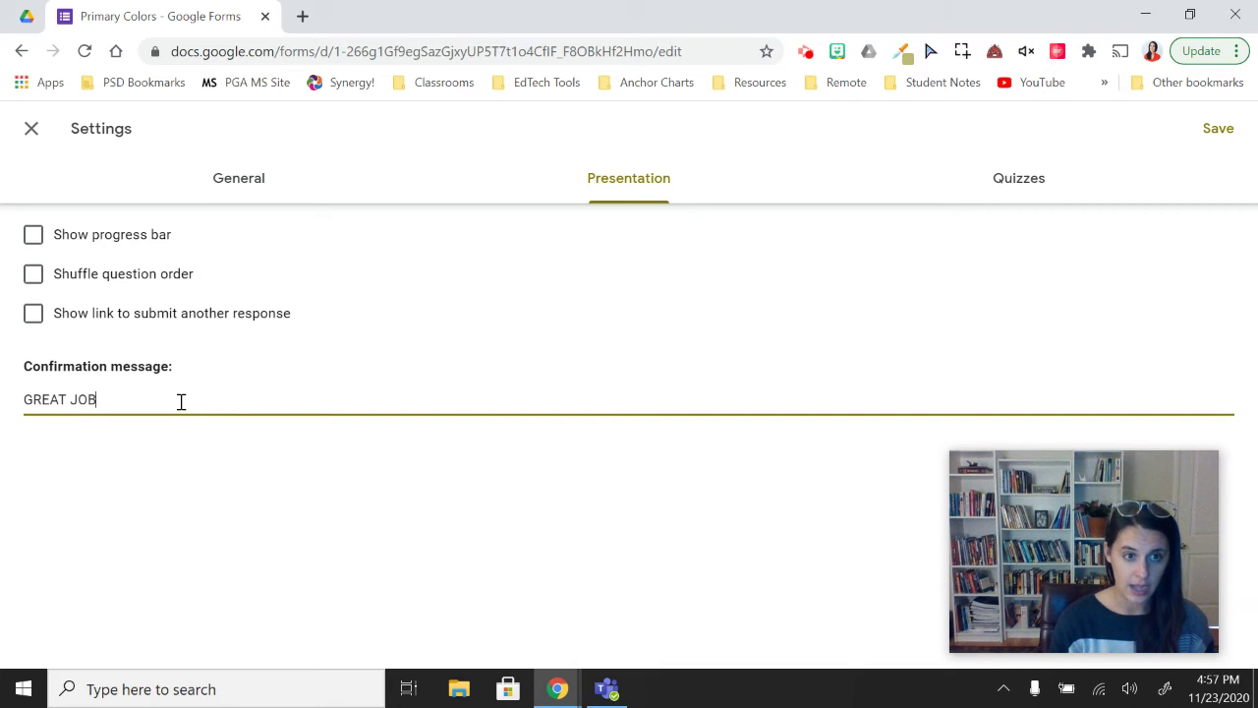
Step: Replace the confirmation message with "Now that you are finished..."
{"action": "key", "text": "BackSpace"}
{"action": "key", "text": "BackSpace"}
{"action": "key", "text": "BackSpace"}
{"action": "key", "text": "BackSpace"}
{"action": "key", "text": "BackSpace"}
{"action": "key", "text": "BackSpace"}
{"action": "key", "text": "BackSpace"}
{"action": "key", "text": "BackSpace"}
{"action": "key", "text": "BackSpace"}
{"action": "type", "text": "No"}
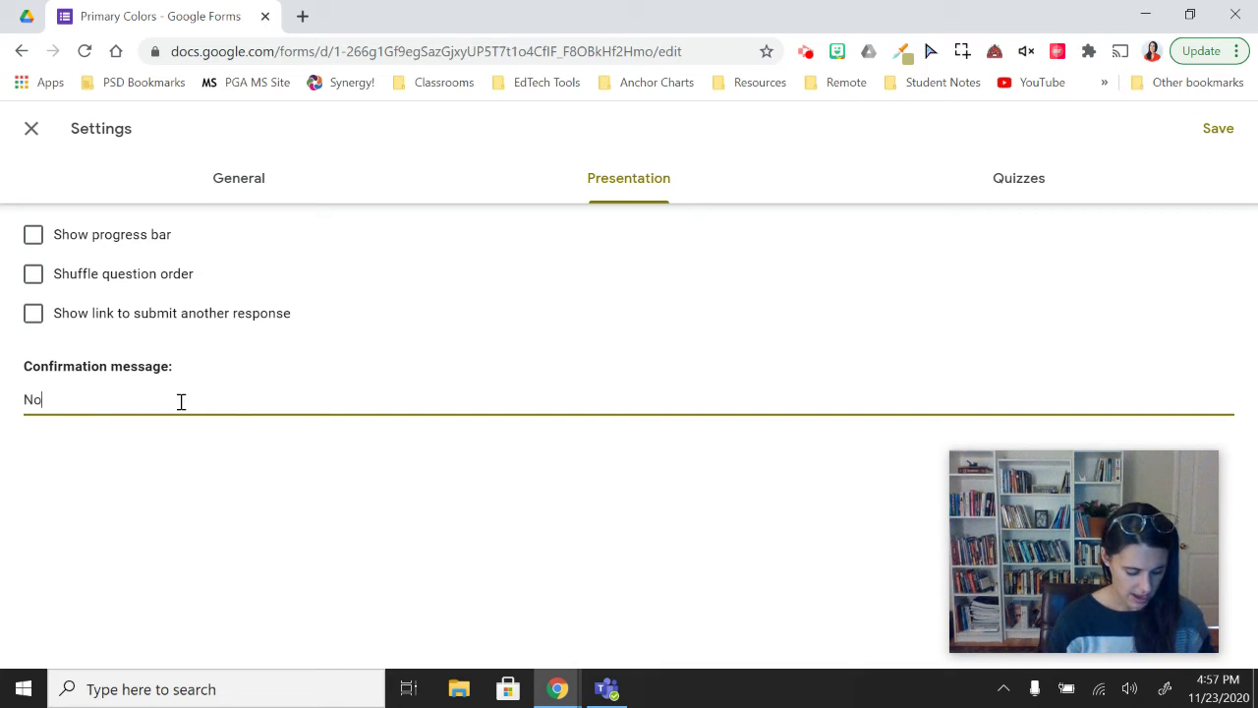
{"action": "type", "text": "w that yo"}
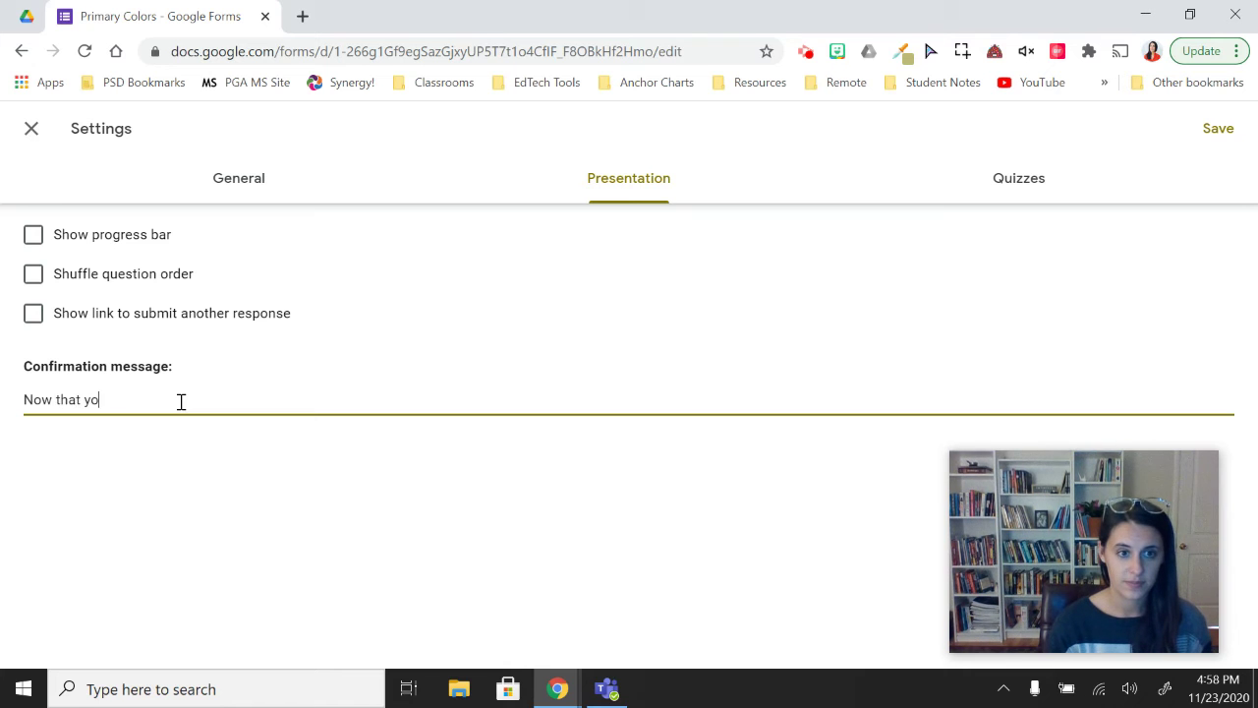
{"action": "type", "text": "u are finish"}
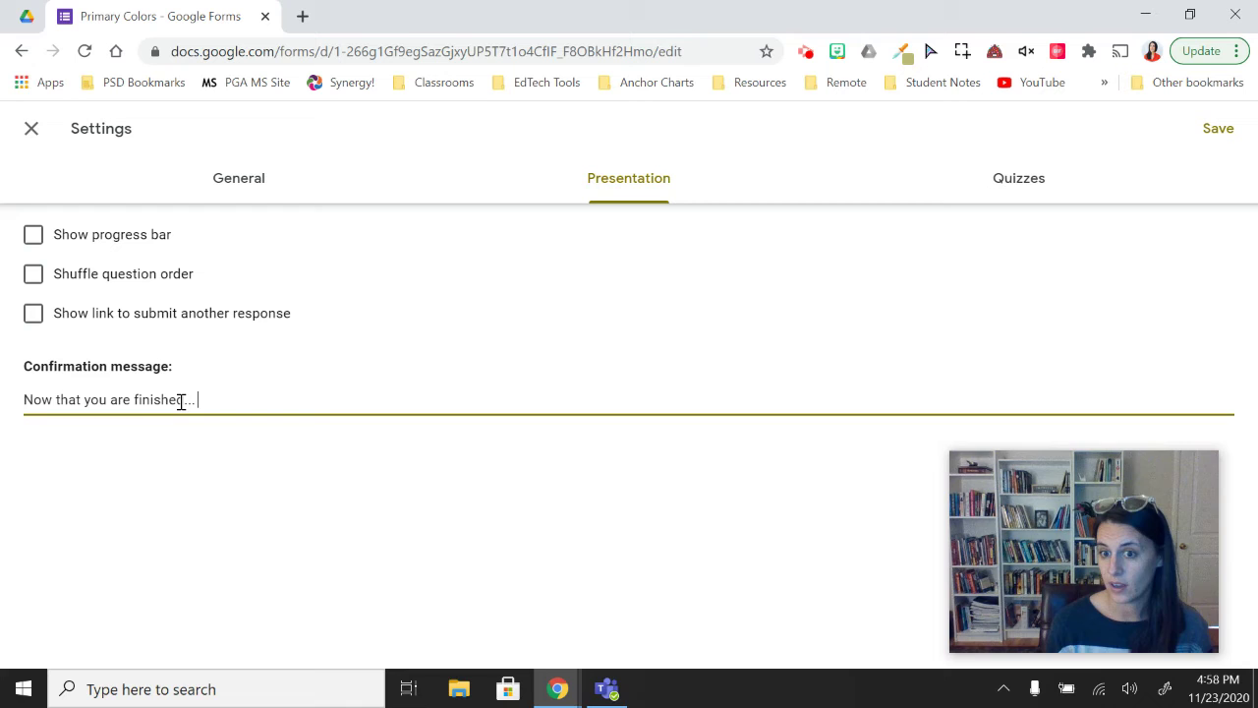
{"action": "type", "text": "ed..."}
Step: Clear the custom confirmation message and save the form settings
{"action": "left_click_drag", "start_coordinate": [203, 395], "coordinate": [6, 413]}
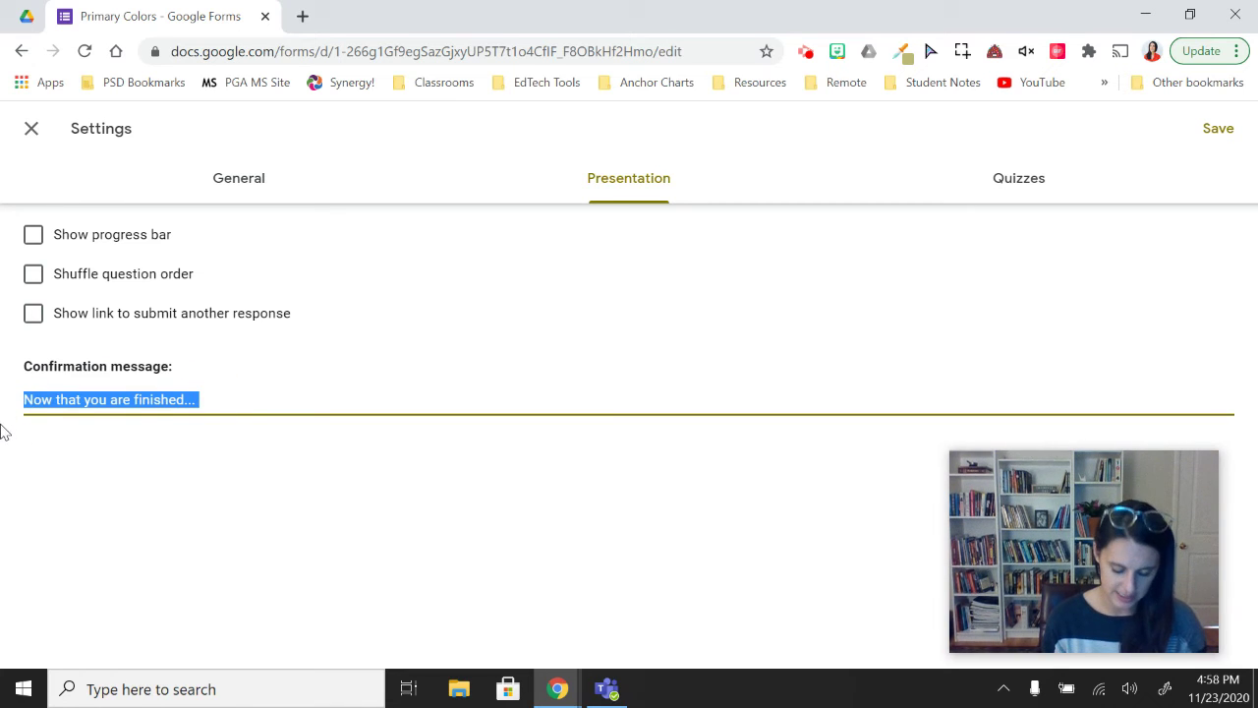
{"action": "key", "text": "BackSpace"}
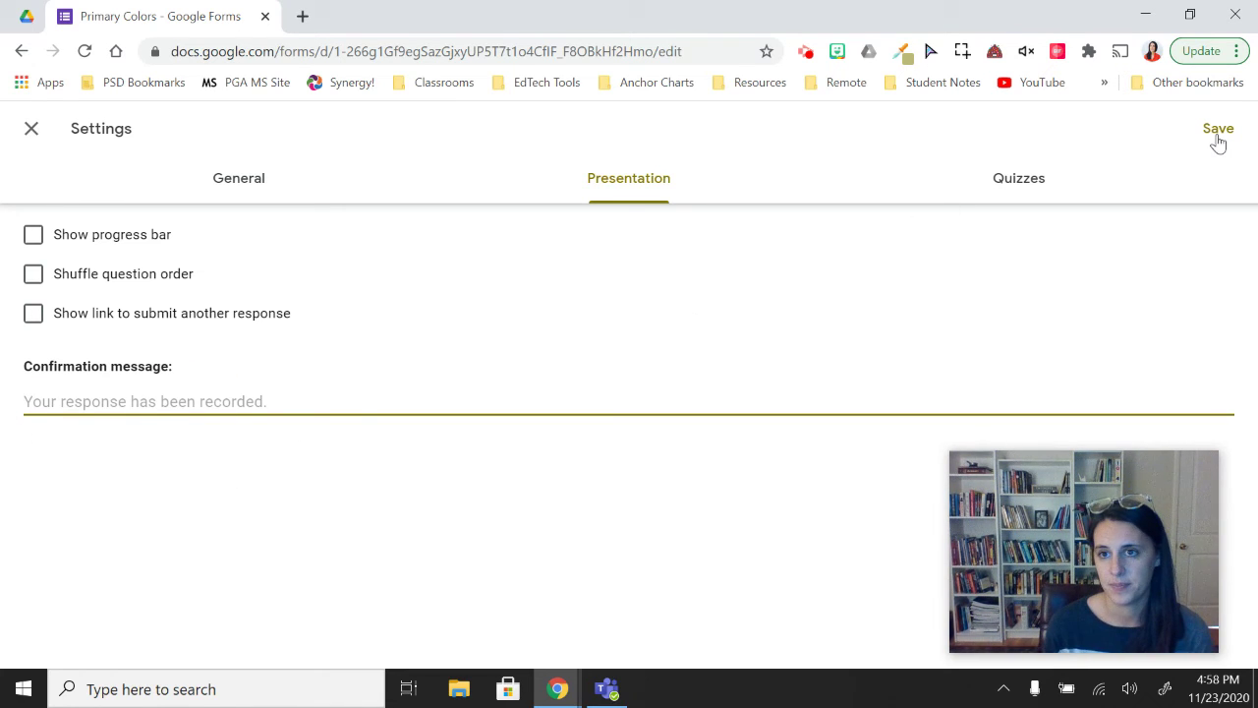
{"action": "left_click", "coordinate": [1218, 138]}
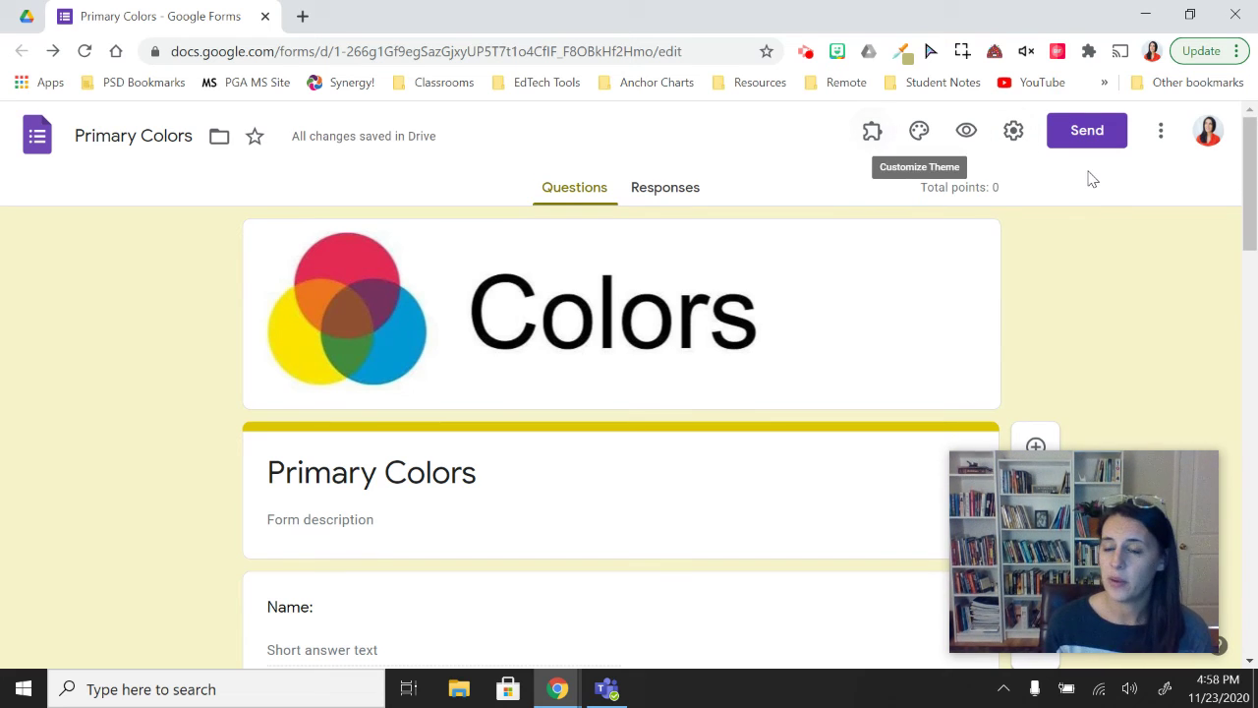
Step: Look through the form's additional options and the options for managing its responses
{"action": "left_click", "coordinate": [1163, 134]}
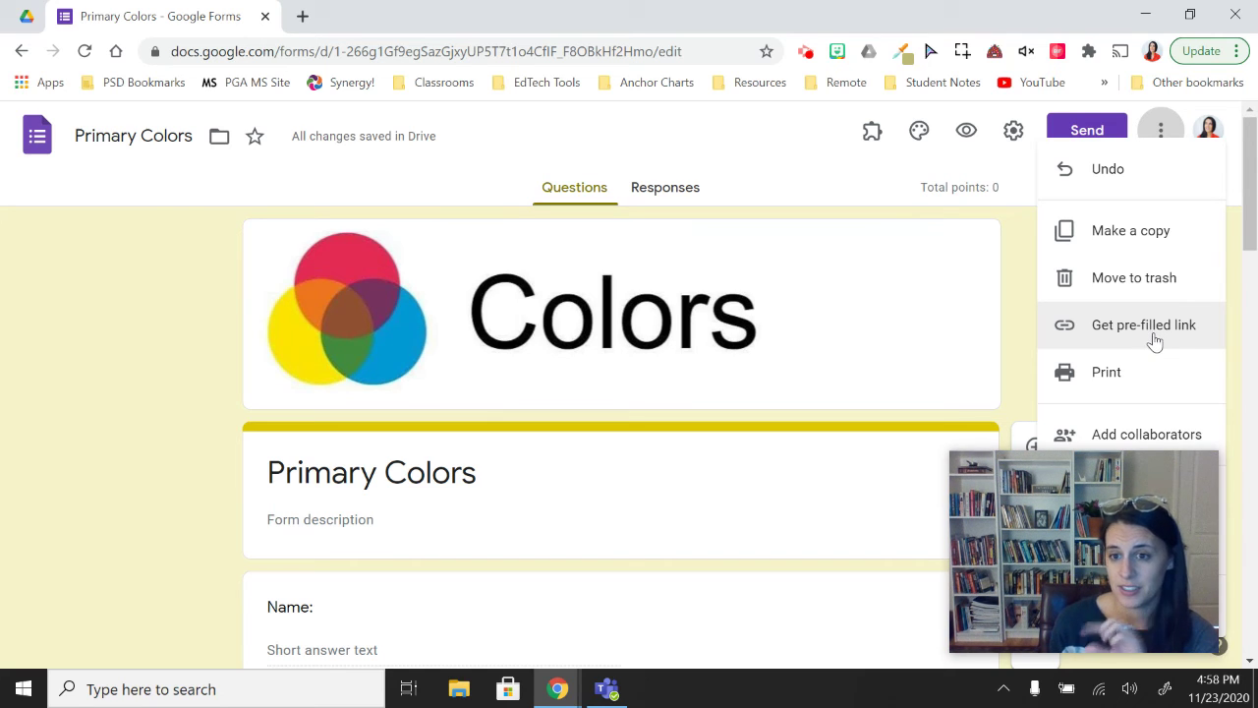
{"action": "left_click", "coordinate": [870, 169]}
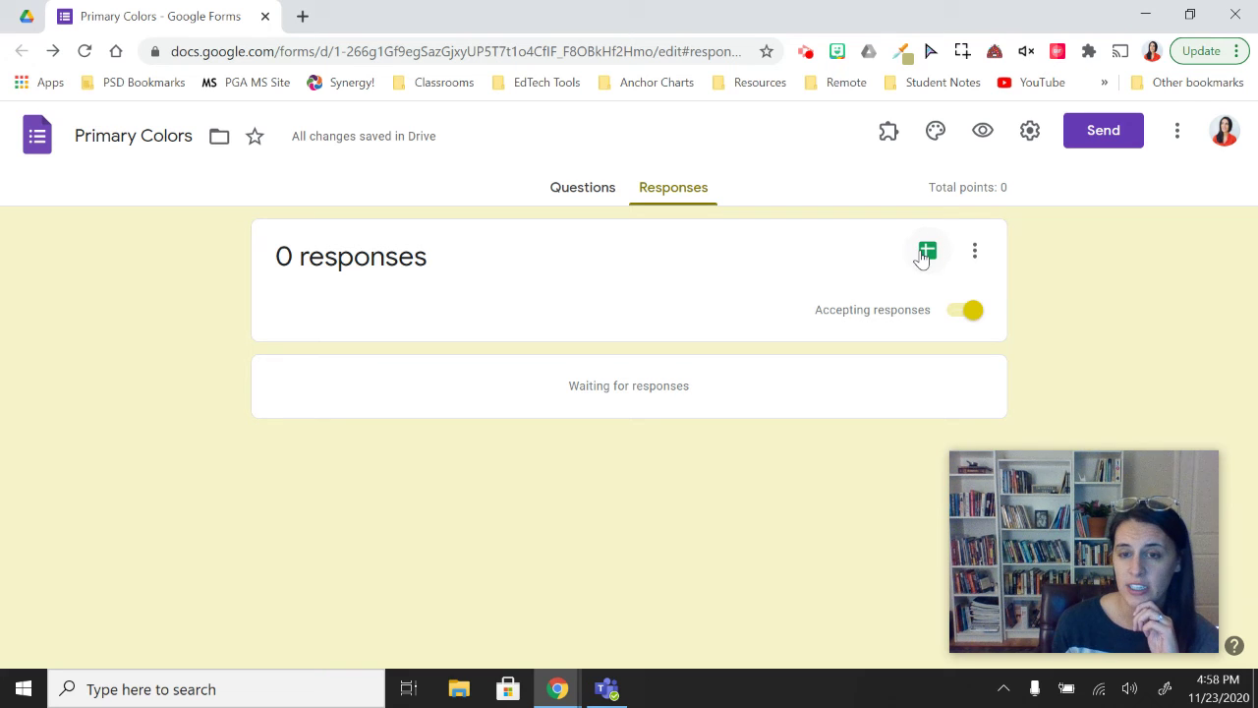
{"action": "left_click", "coordinate": [978, 259]}
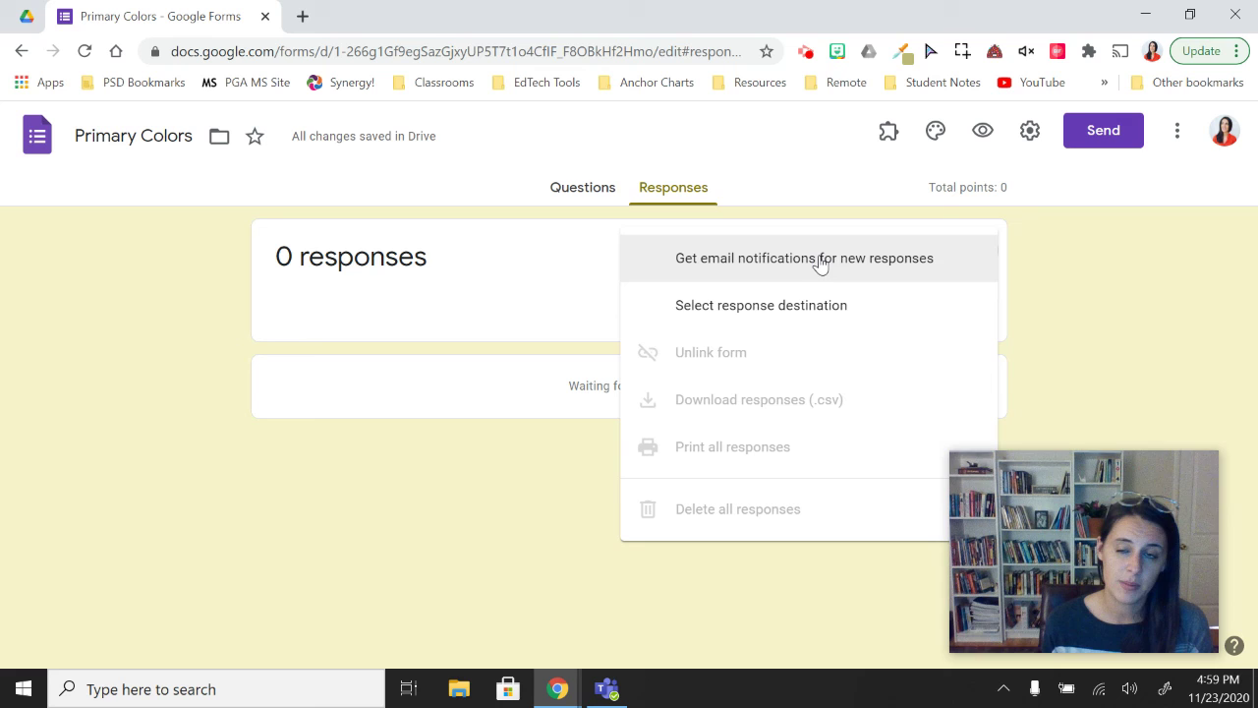
{"action": "left_click", "coordinate": [1081, 281]}
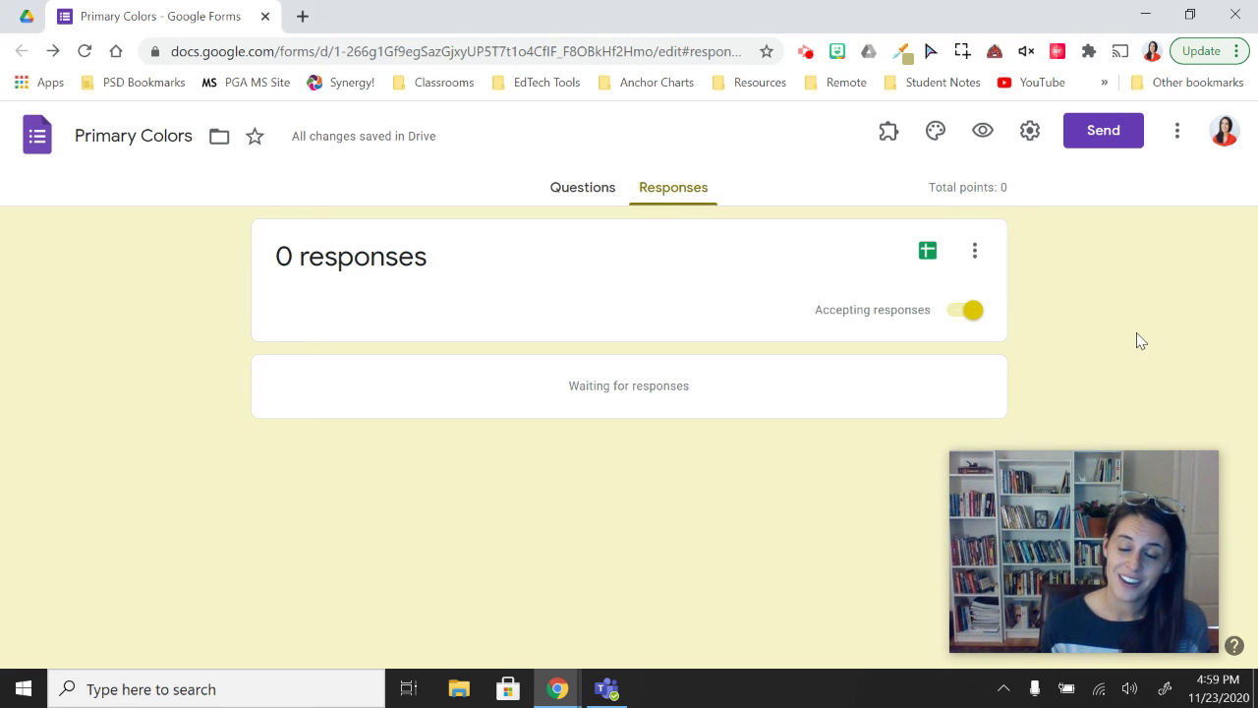